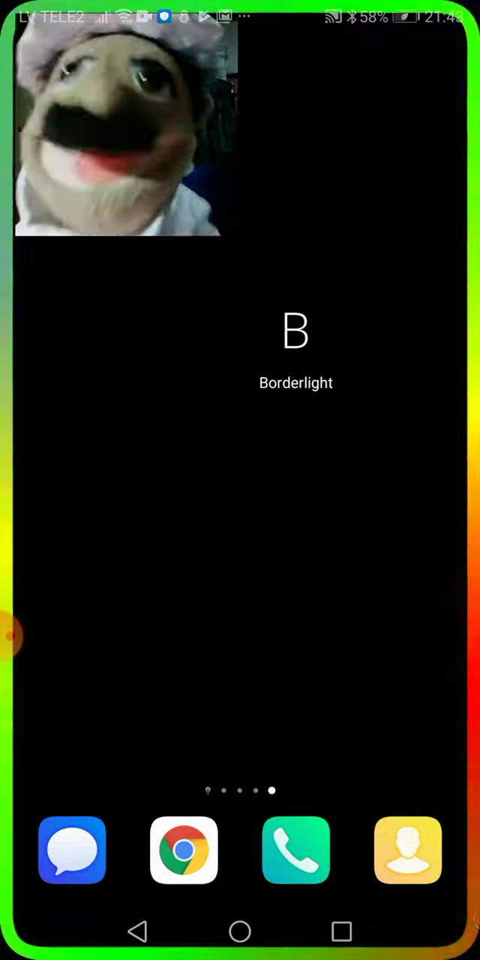
- Swipe back twice to the clock-and-weather page and reveal the screen recorder's pause/stop controls
left_click_drag(113, 450, 375, 450)
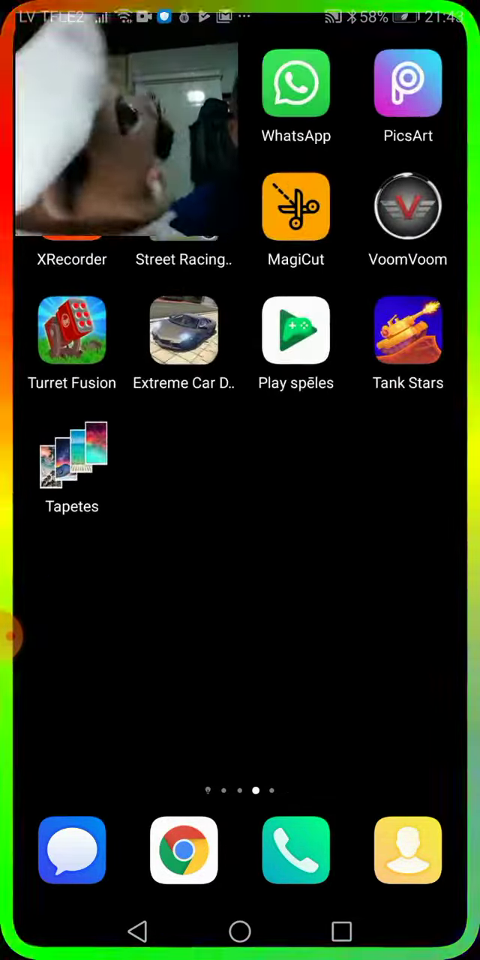
left_click_drag(112, 450, 375, 450)
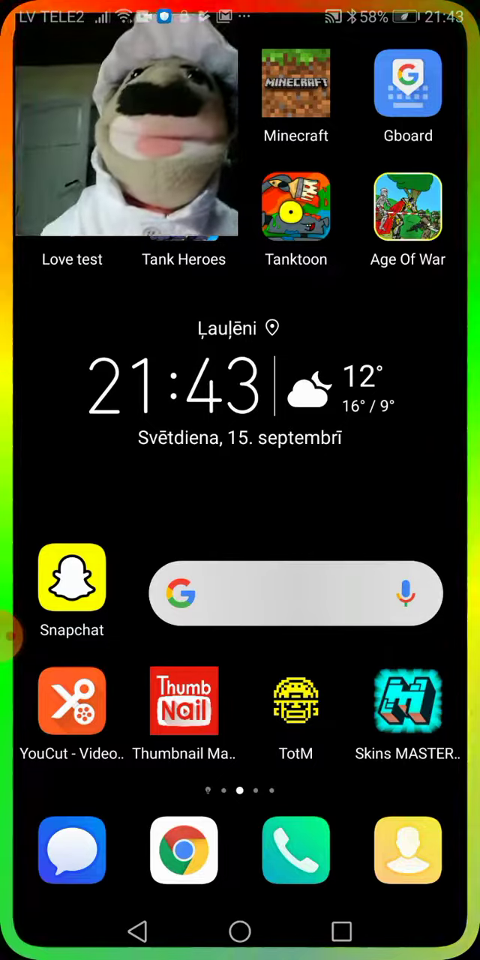
left_click(36, 636)
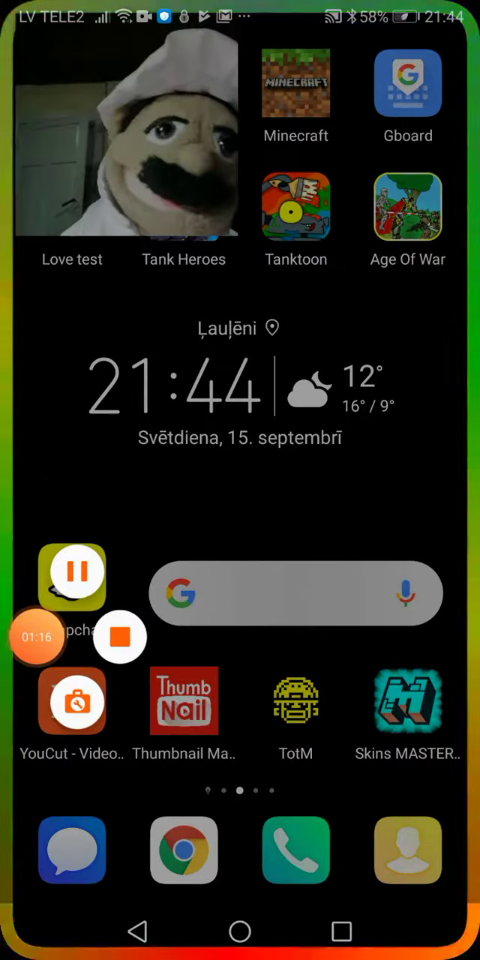